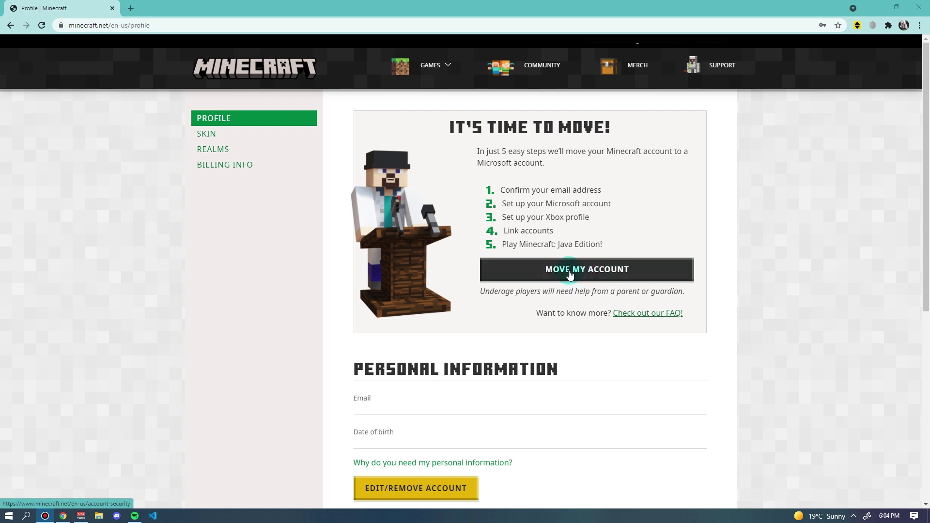
Begin moving the Mojang account and request the e-mailed confirmation code, resending it once.
{"action": "left_click", "coordinate": [569, 274]}
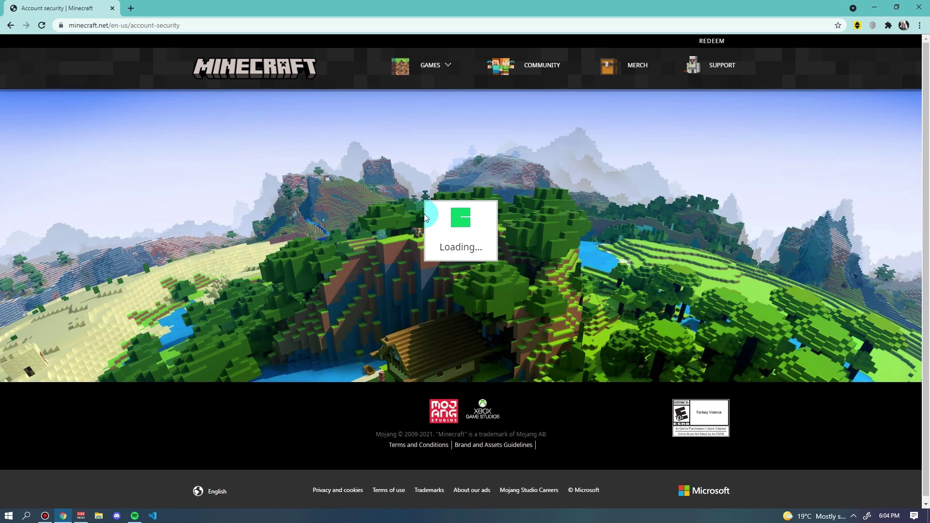
{"action": "left_click", "coordinate": [448, 267]}
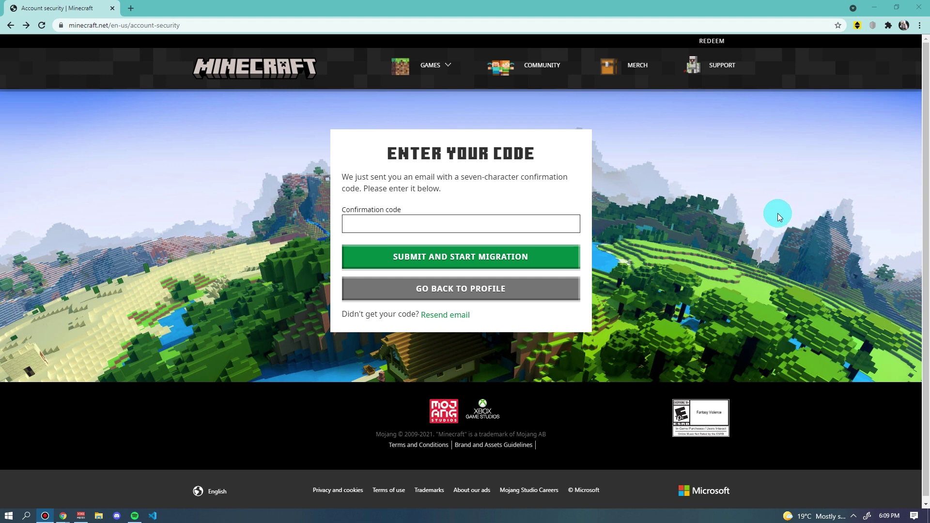
{"action": "left_click", "coordinate": [473, 265]}
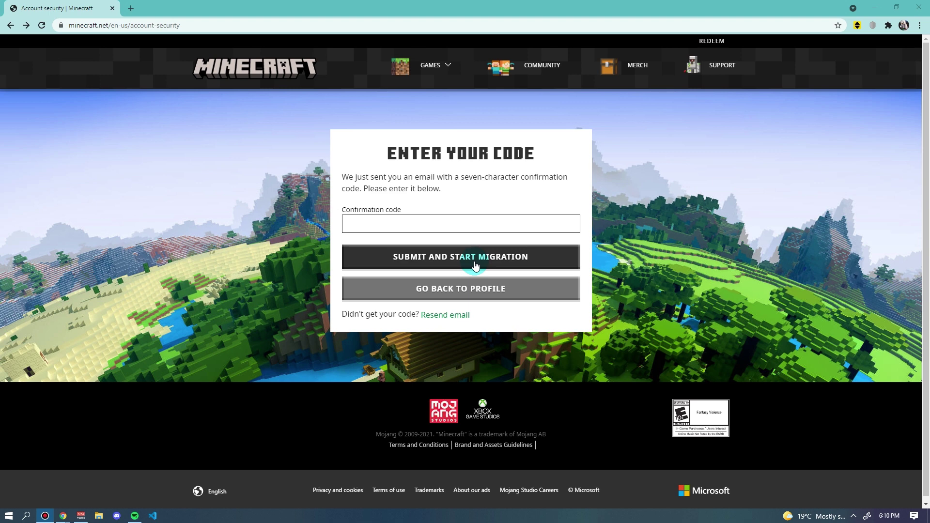
{"action": "left_click", "coordinate": [438, 318]}
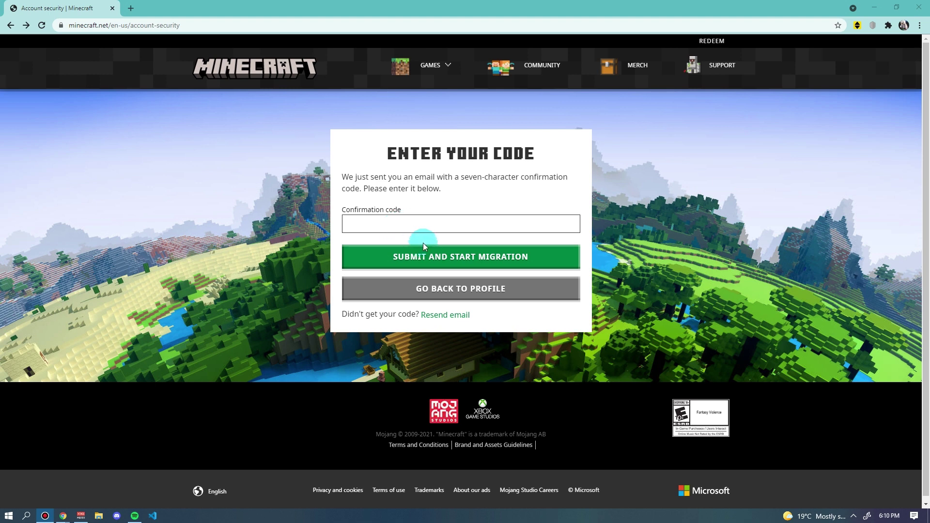
Submit the confirmation code, then create a new Microsoft account with the same e-mail address.
{"action": "left_click", "coordinate": [383, 259]}
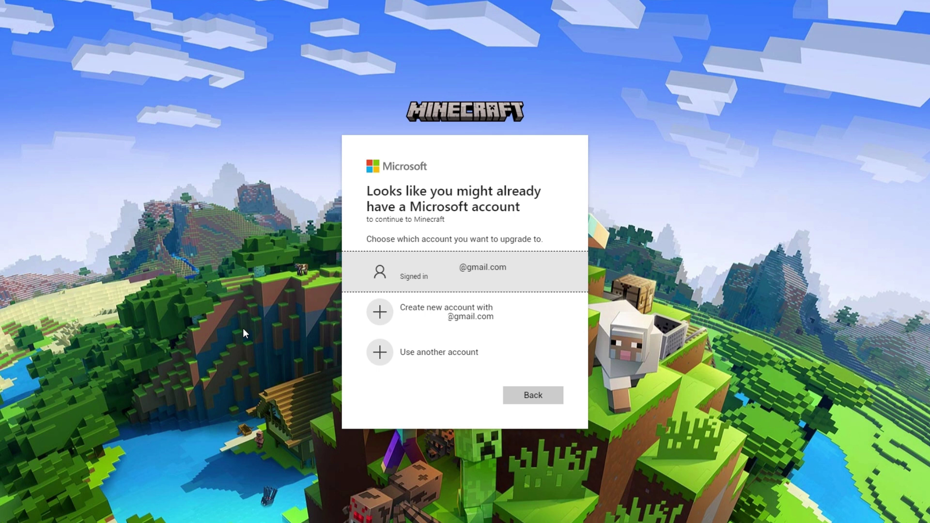
{"action": "left_click", "coordinate": [428, 280]}
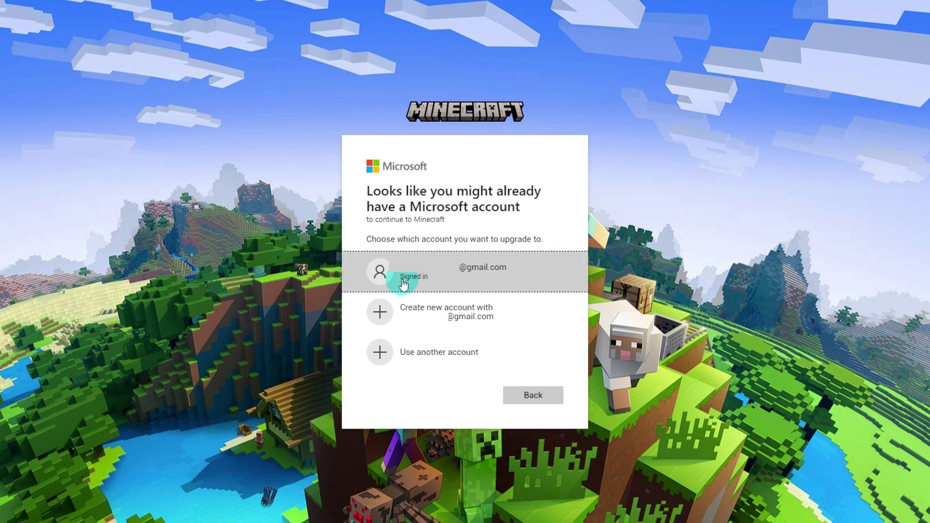
{"action": "left_click", "coordinate": [486, 283]}
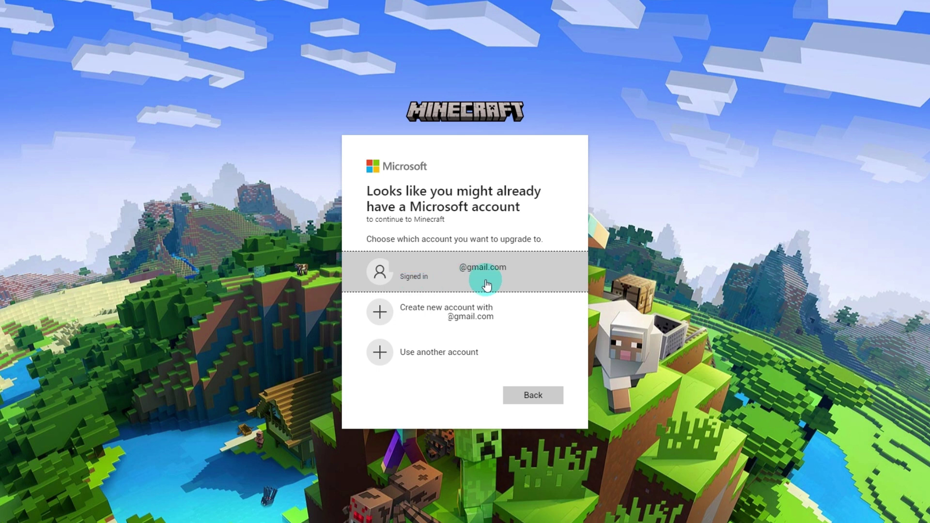
{"action": "left_click", "coordinate": [436, 323]}
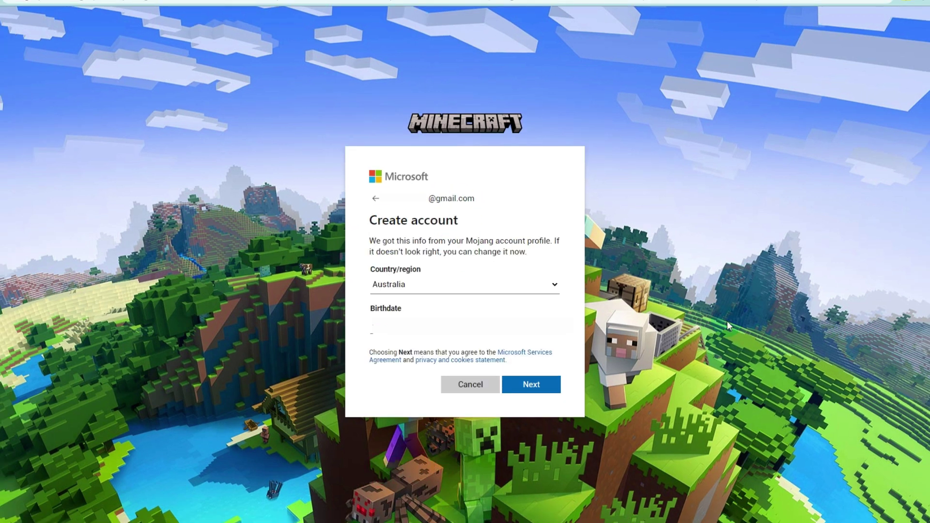
Accept Australia and the birthdate, then rotate the drill image upright to pass the robot check.
{"action": "left_click", "coordinate": [374, 155]}
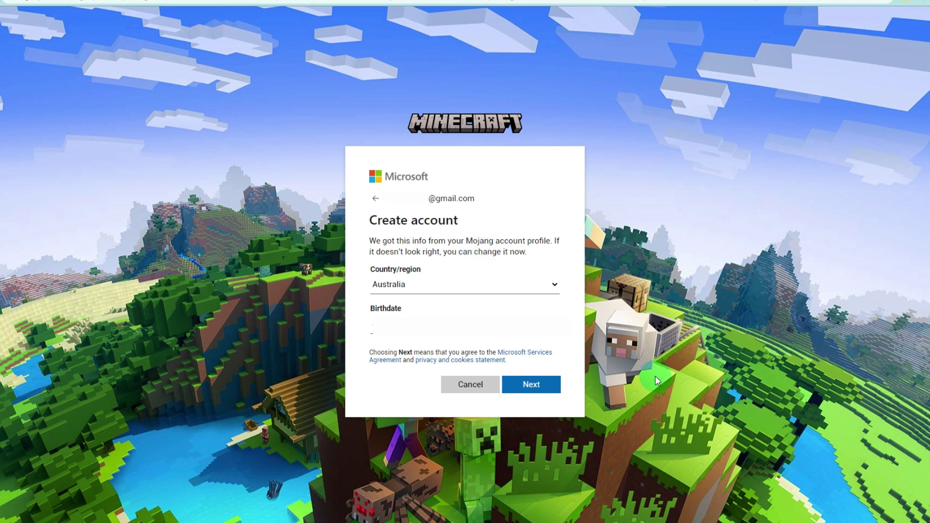
{"action": "left_click", "coordinate": [526, 387]}
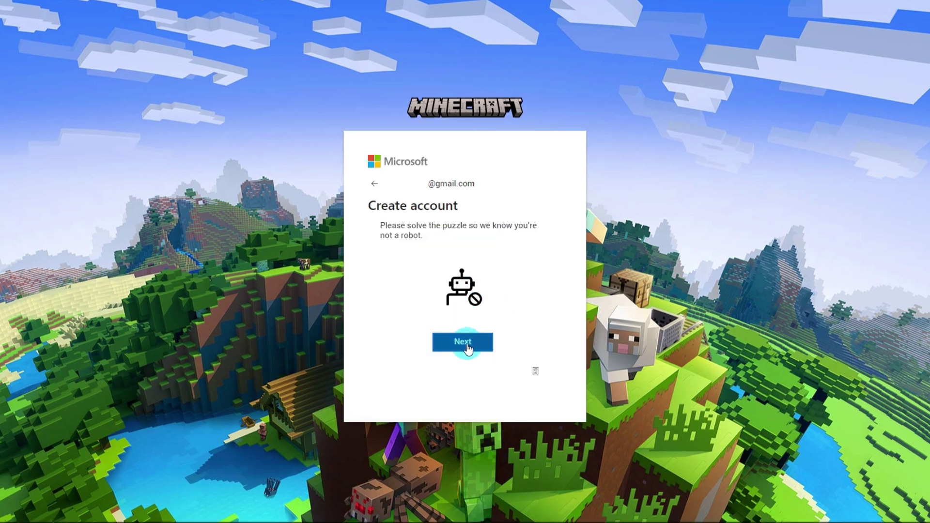
{"action": "left_click", "coordinate": [467, 347]}
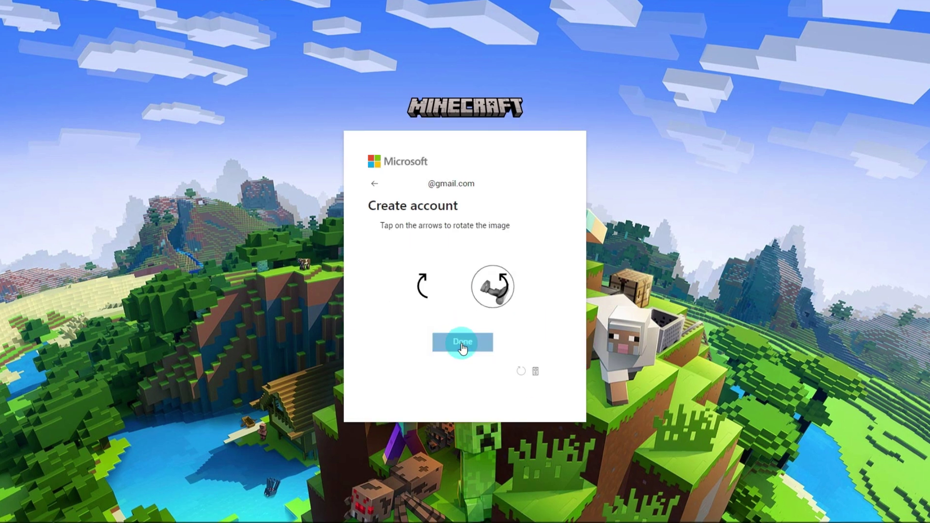
{"action": "left_click", "coordinate": [503, 287]}
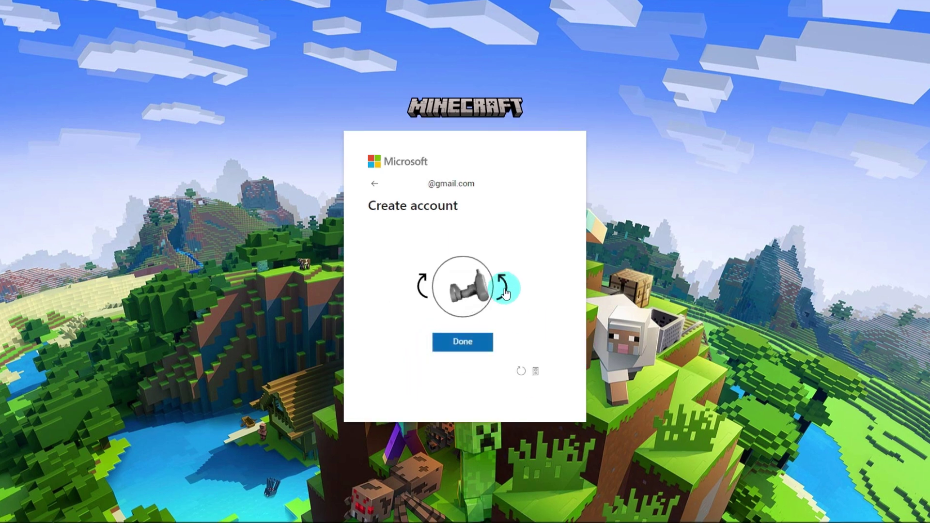
{"action": "left_click", "coordinate": [462, 346]}
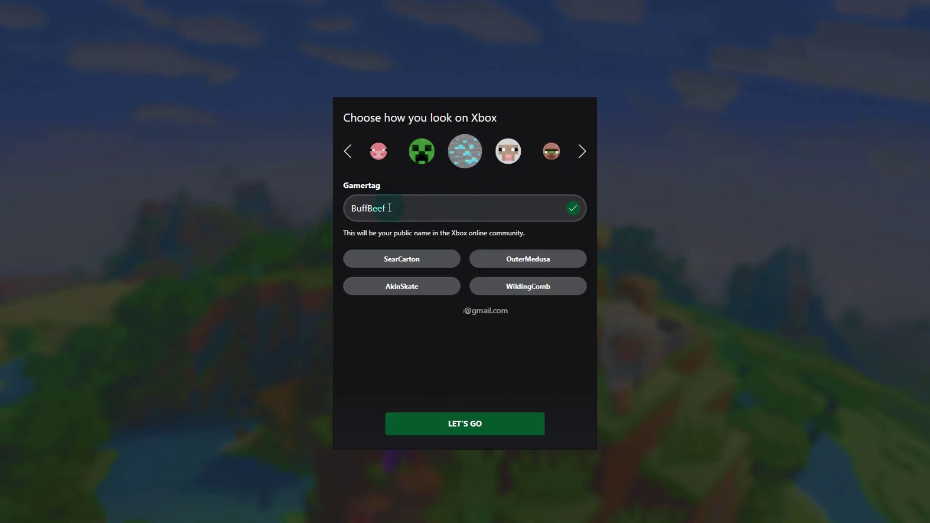
Replace the suggested gamertag with BuffBeef, choose the villager avatar, and create the Xbox profile.
{"action": "double_click", "coordinate": [424, 204]}
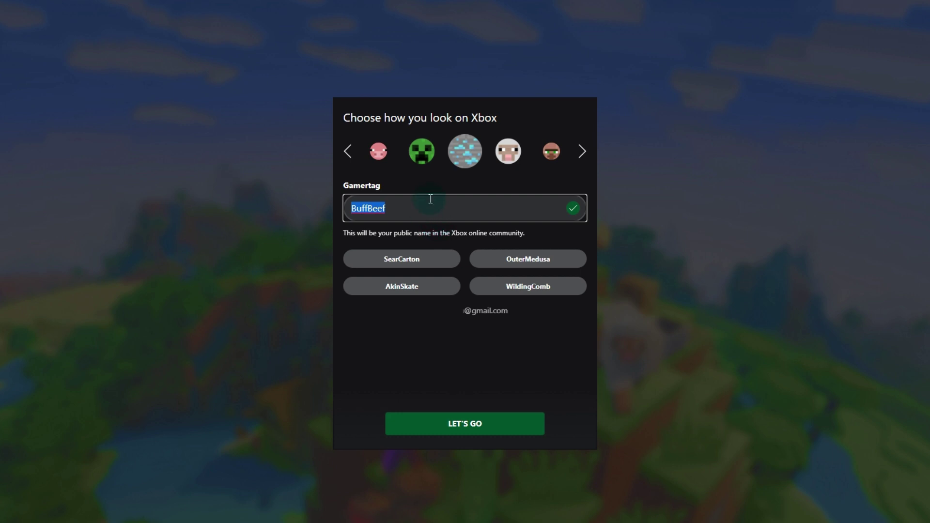
{"action": "type", "text": "Jax2"}
{"action": "key", "text": "BackSpace"}
{"action": "key", "text": "BackSpace"}
{"action": "key", "text": "BackSpace"}
{"action": "key", "text": "BackSpace"}
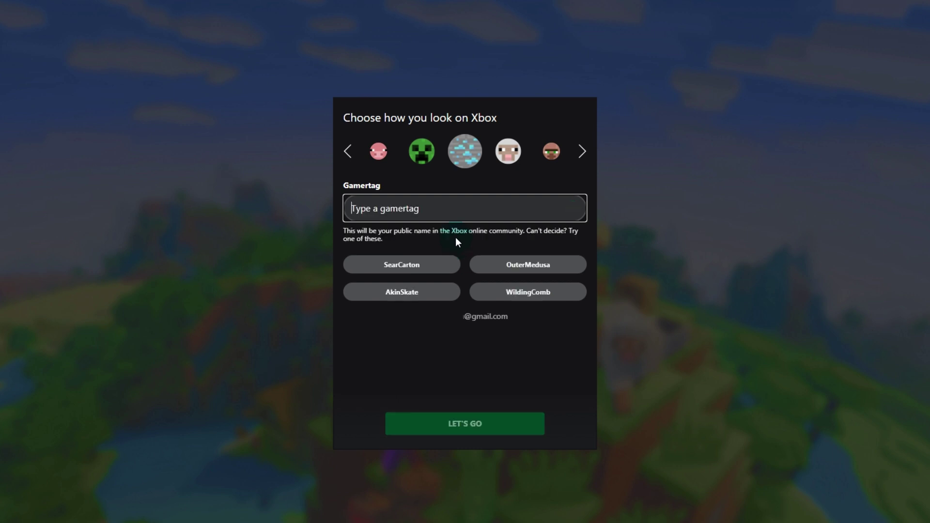
{"action": "type", "text": "BuffBeef"}
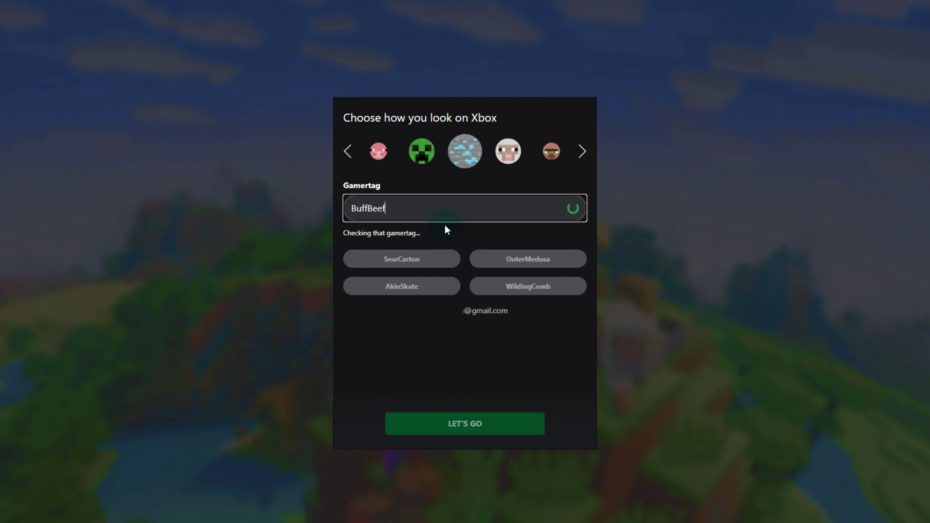
{"action": "left_click", "coordinate": [583, 154]}
{"action": "left_click", "coordinate": [583, 153]}
{"action": "left_click", "coordinate": [583, 153]}
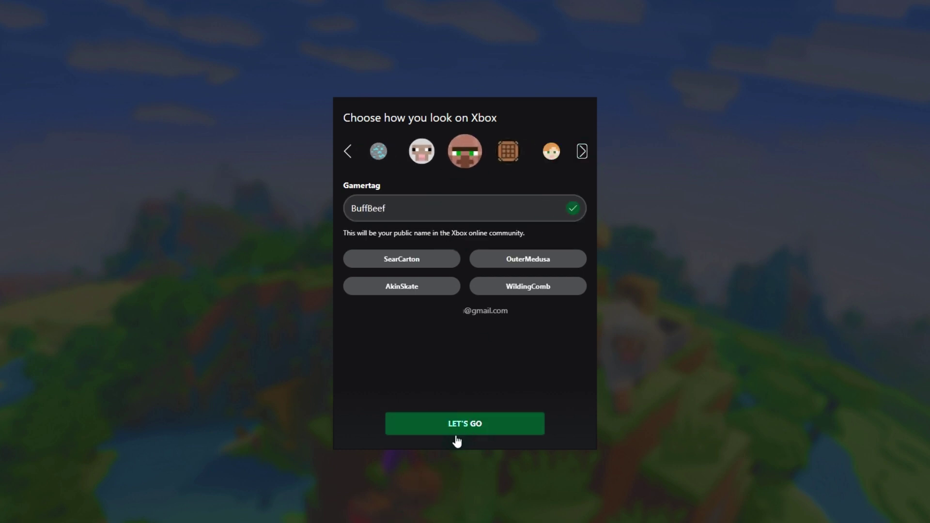
{"action": "left_click", "coordinate": [484, 429]}
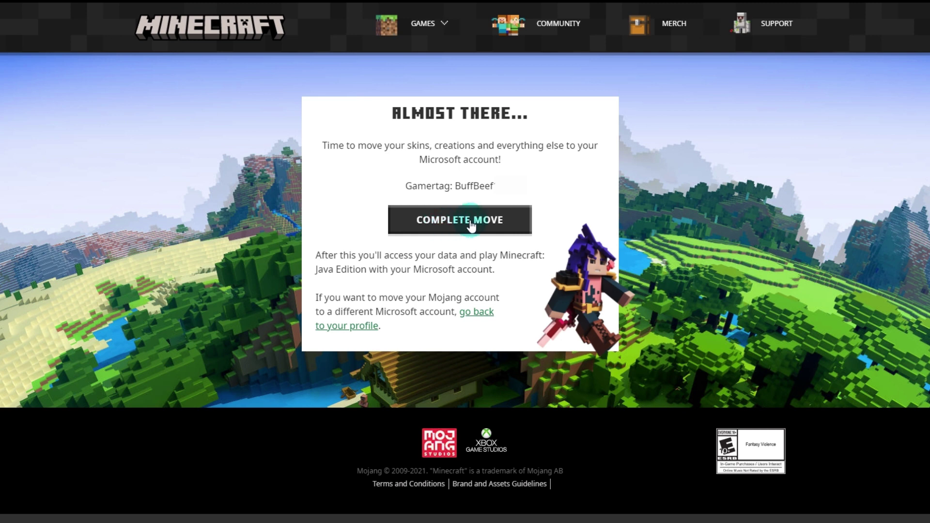
Complete the move of the Mojang account into the new Microsoft account.
{"action": "left_click", "coordinate": [442, 223]}
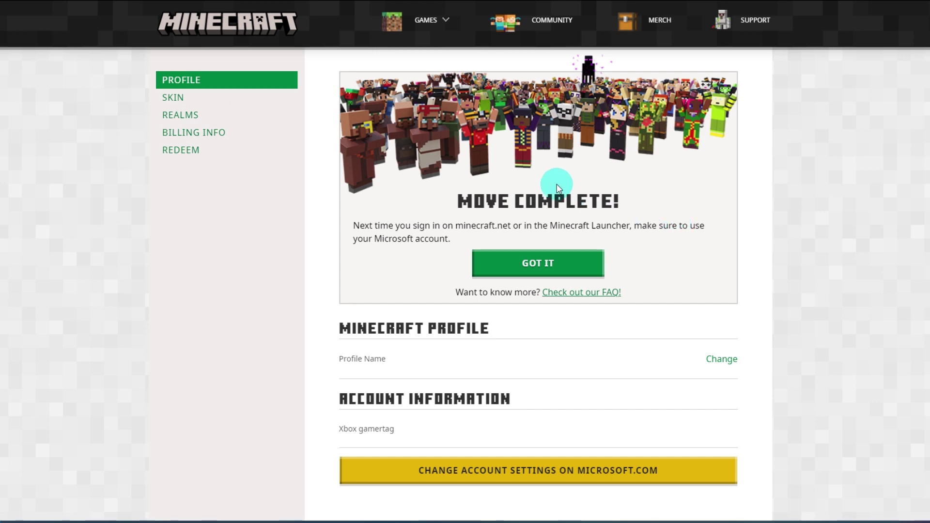
In the Skin settings, select the red Migrator cape, reselecting it after it reverted to No cape.
{"action": "left_click", "coordinate": [207, 108]}
{"action": "scroll", "coordinate": [317, 294], "scroll_direction": "down", "scroll_amount": 10}
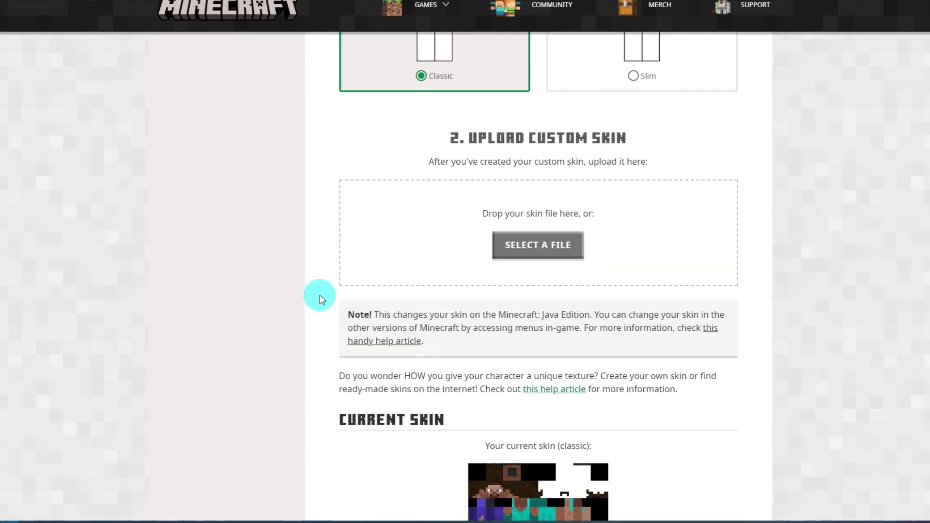
{"action": "scroll", "coordinate": [318, 294], "scroll_direction": "down", "scroll_amount": 7}
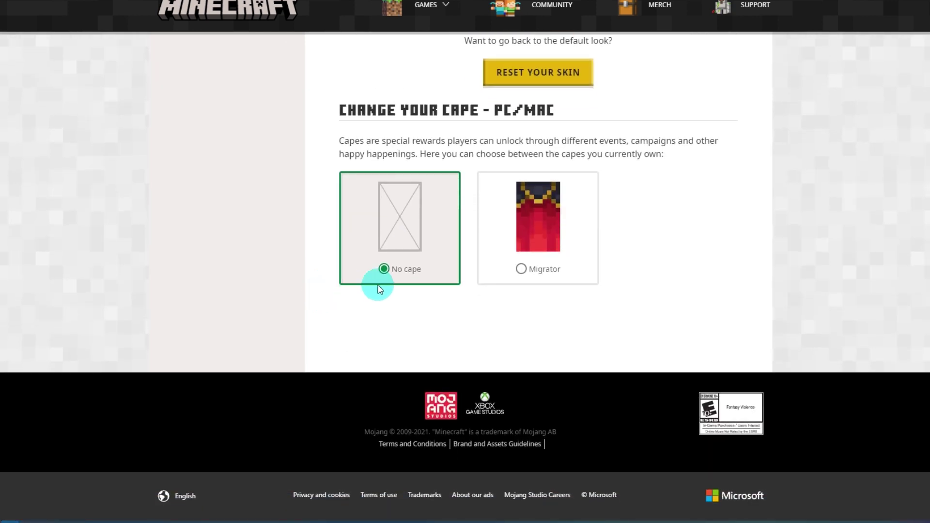
{"action": "left_click", "coordinate": [523, 272]}
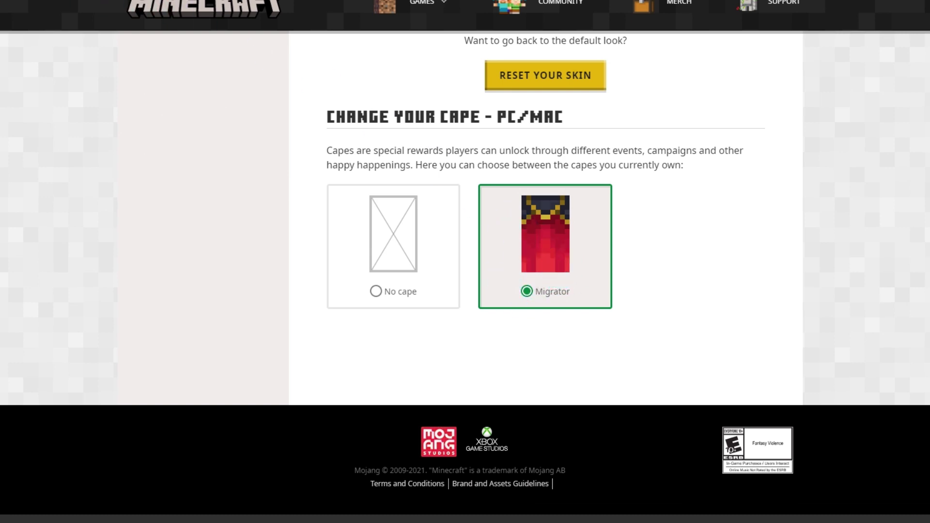
{"action": "scroll", "coordinate": [392, 327], "scroll_direction": "up", "scroll_amount": 15}
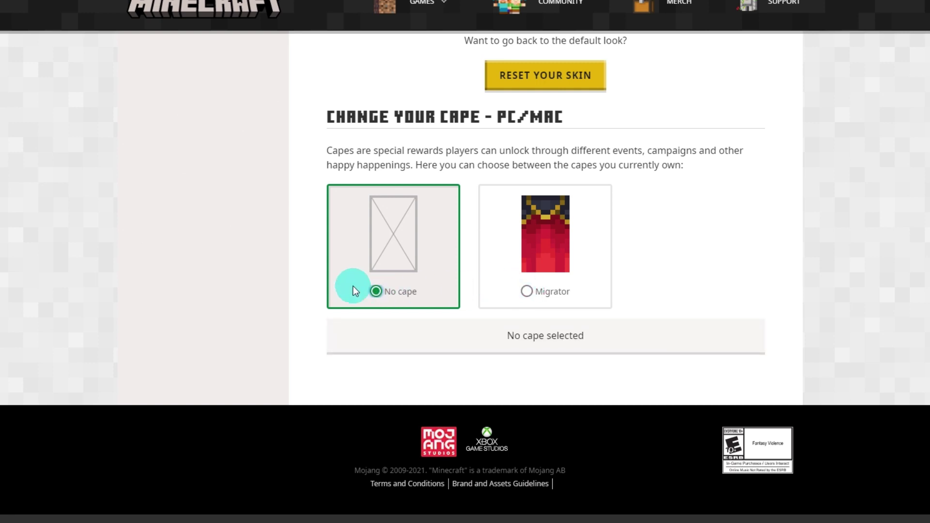
{"action": "left_click", "coordinate": [537, 294]}
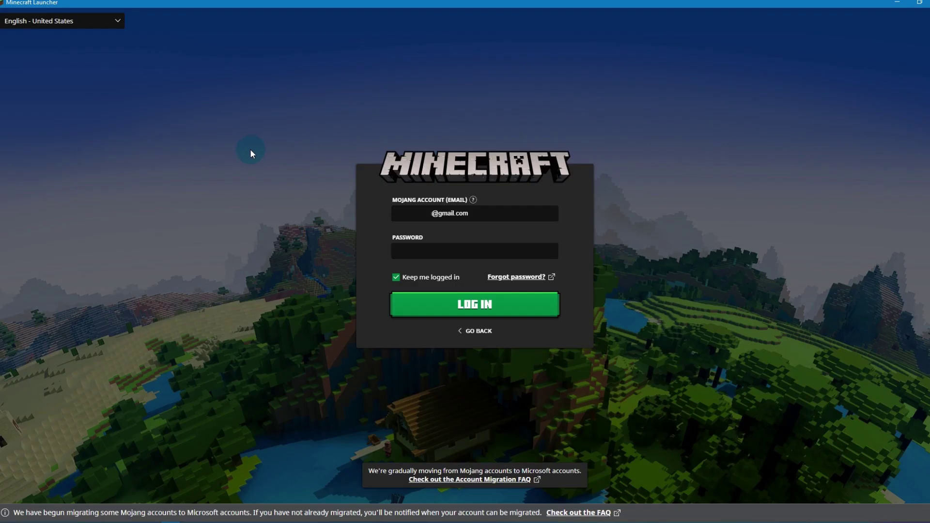
Abandon the Mojang login and add a new launcher account via Microsoft login.
{"action": "left_click", "coordinate": [411, 243]}
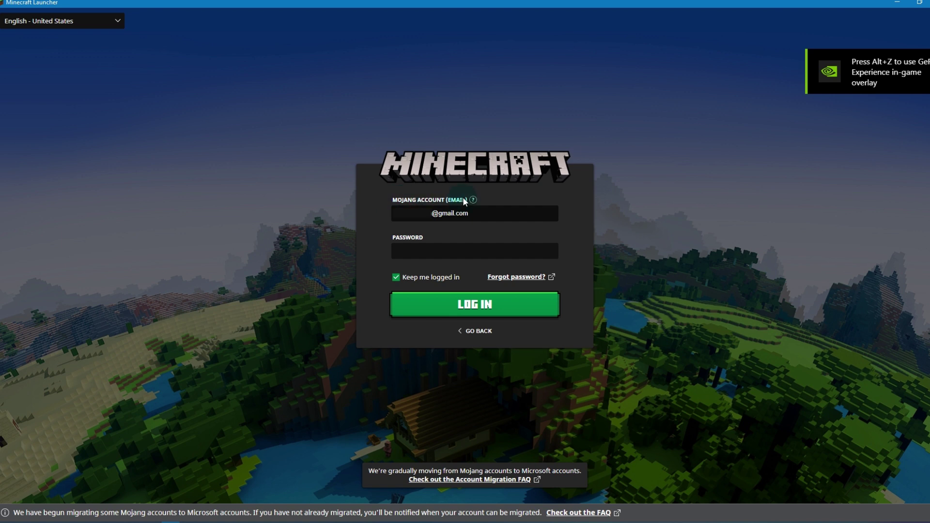
{"action": "left_click", "coordinate": [474, 333]}
{"action": "left_click", "coordinate": [399, 306]}
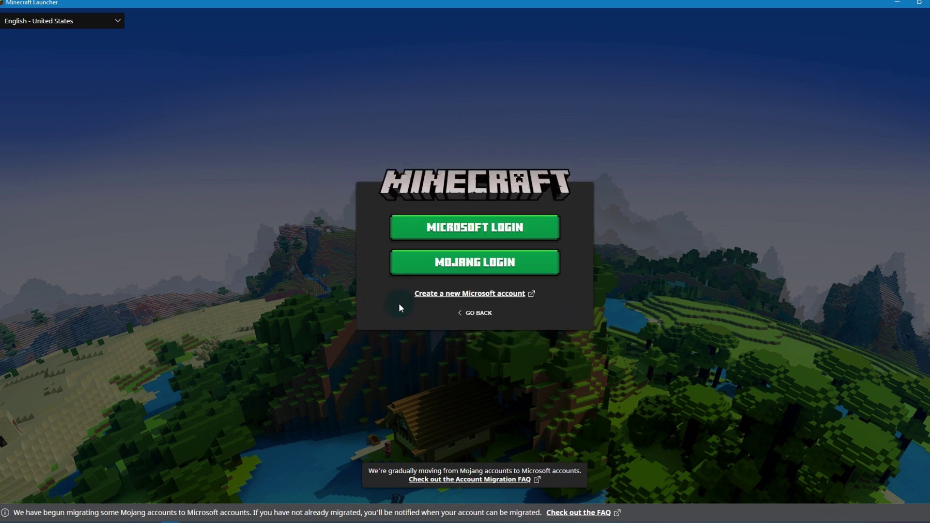
{"action": "left_click", "coordinate": [415, 230]}
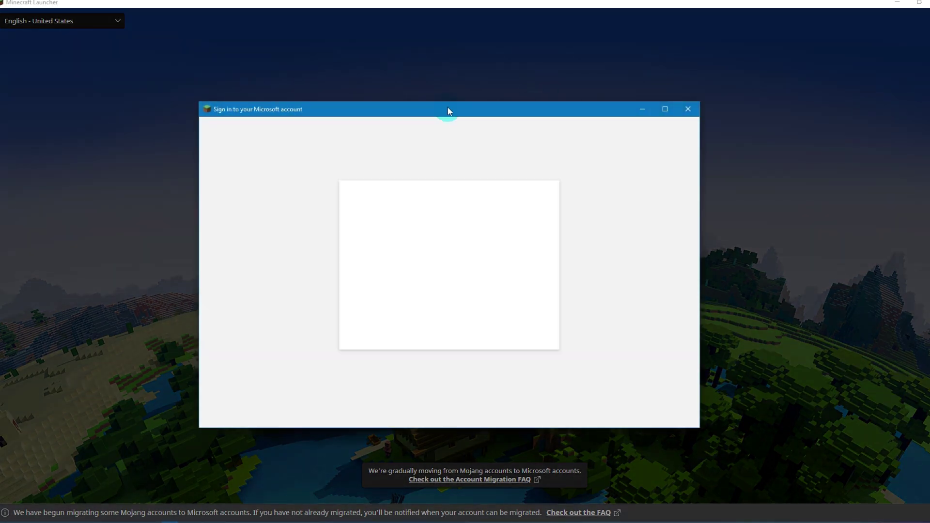
Sign in with the Microsoft account's e-mail and password, then confirm the Xbox profile.
{"action": "left_click_drag", "start_coordinate": [449, 108], "coordinate": [512, 88]}
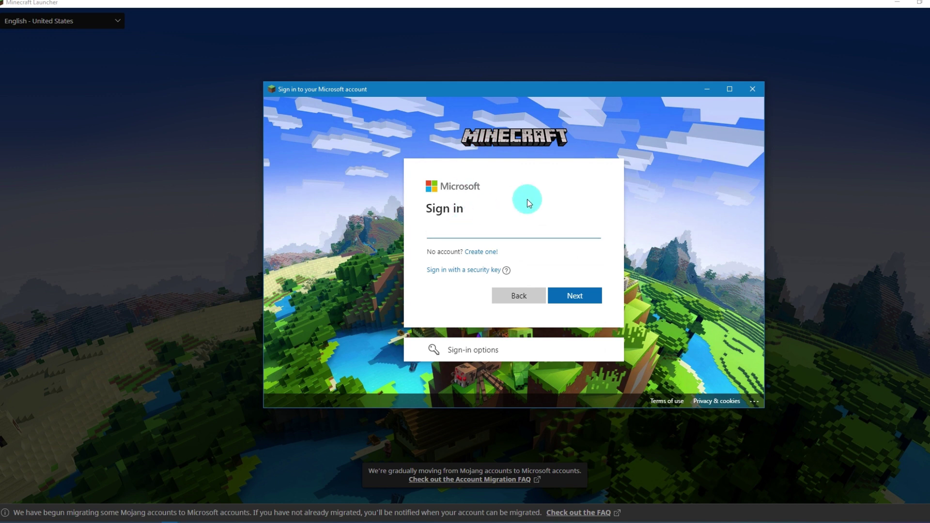
{"action": "type", "text": "@gmail.com"}
{"action": "left_click", "coordinate": [581, 301]}
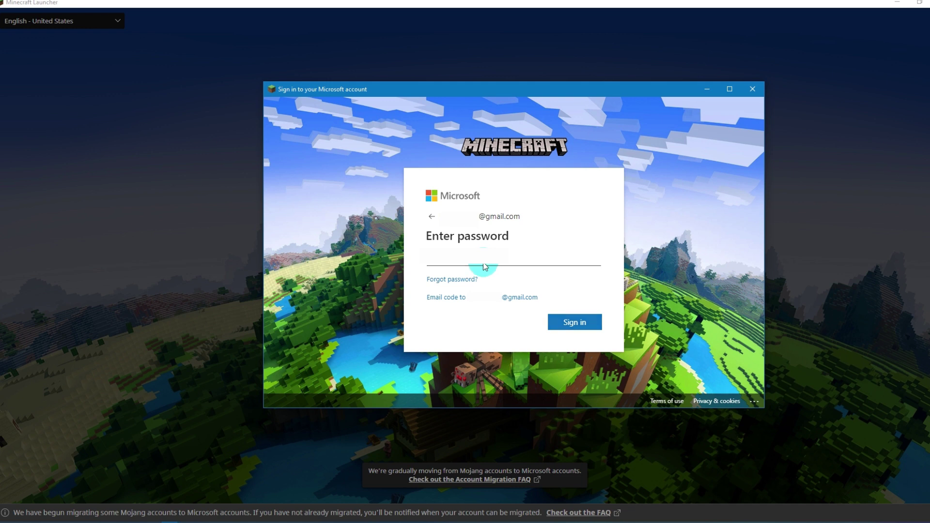
{"action": "left_click", "coordinate": [574, 321]}
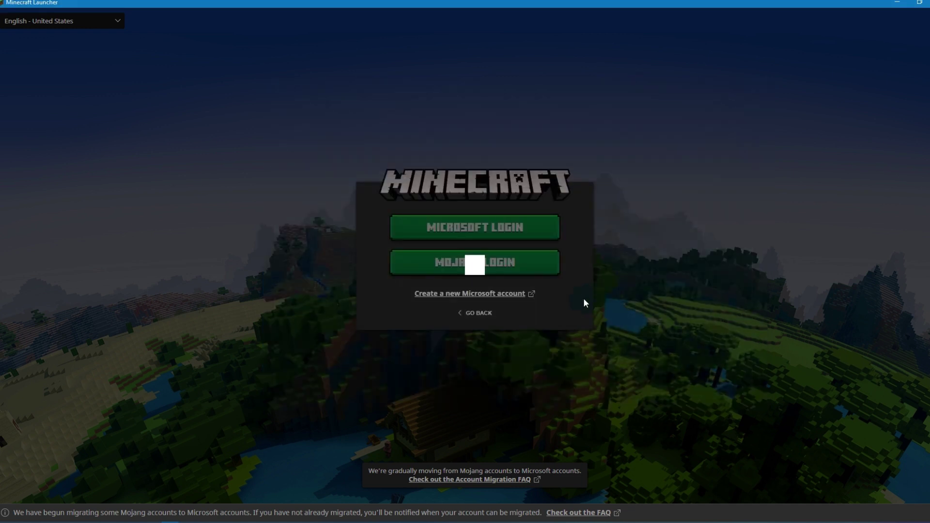
{"action": "left_click", "coordinate": [417, 288]}
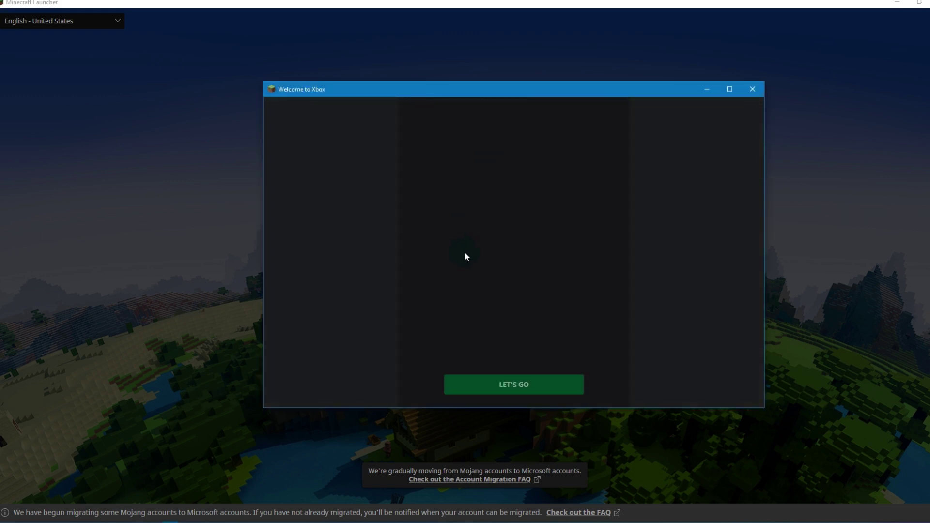
{"action": "left_click", "coordinate": [521, 390]}
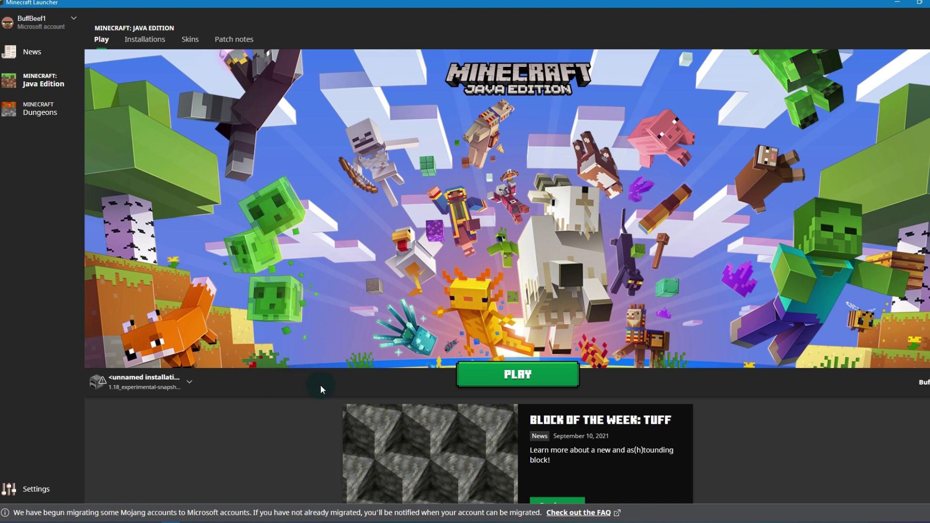
Select the Latest release 1.17.1 installation and launch Minecraft Java Edition.
{"action": "left_click", "coordinate": [167, 381]}
{"action": "scroll", "coordinate": [163, 308], "scroll_direction": "down", "scroll_amount": 2}
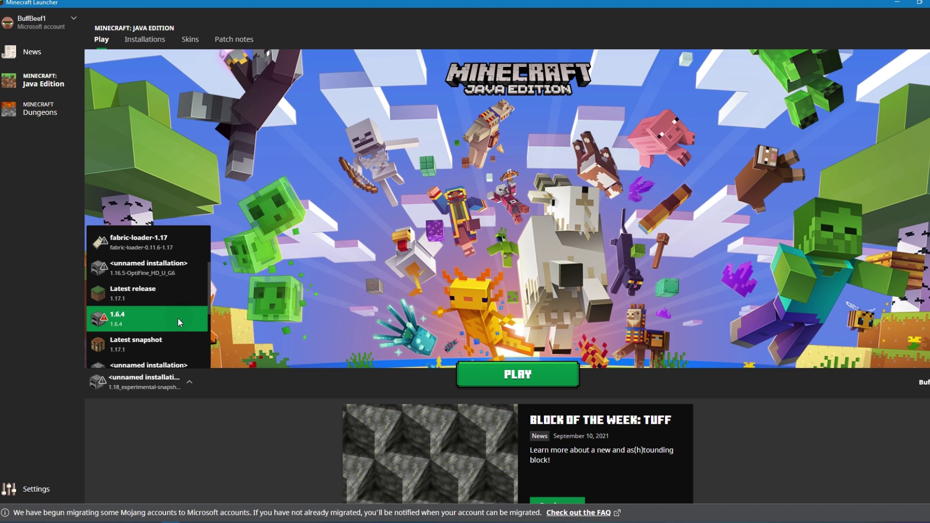
{"action": "left_click", "coordinate": [165, 289]}
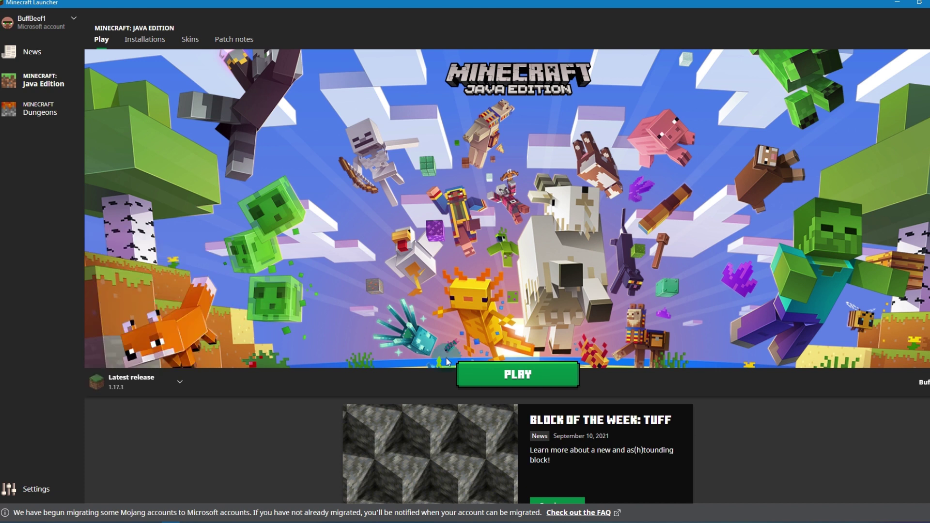
{"action": "left_click", "coordinate": [523, 383]}
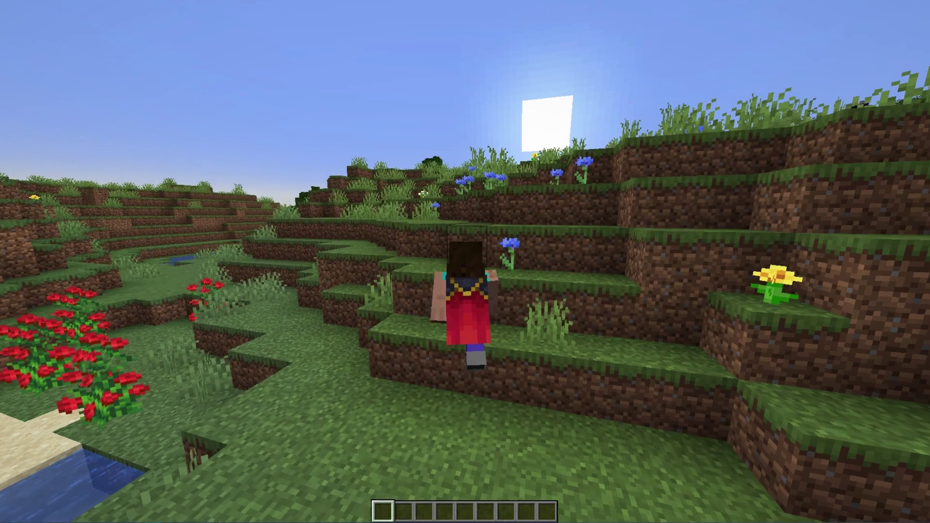